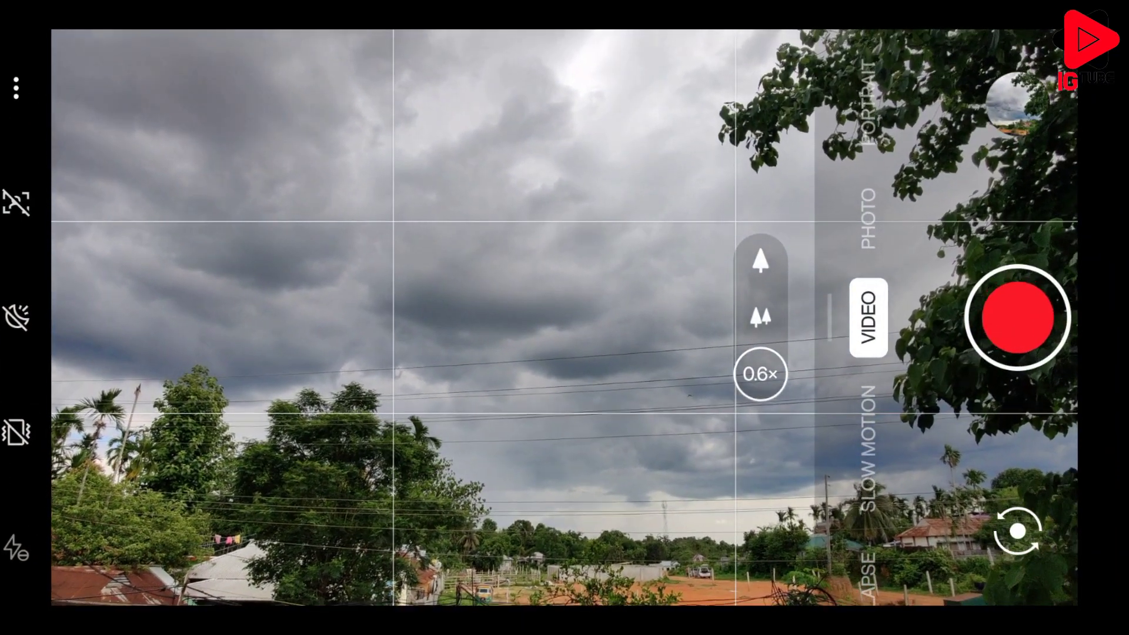
- Start recording a video of the cloudy sky at 0.6× zoom in OnePlus Camera
left_click(1017, 317)
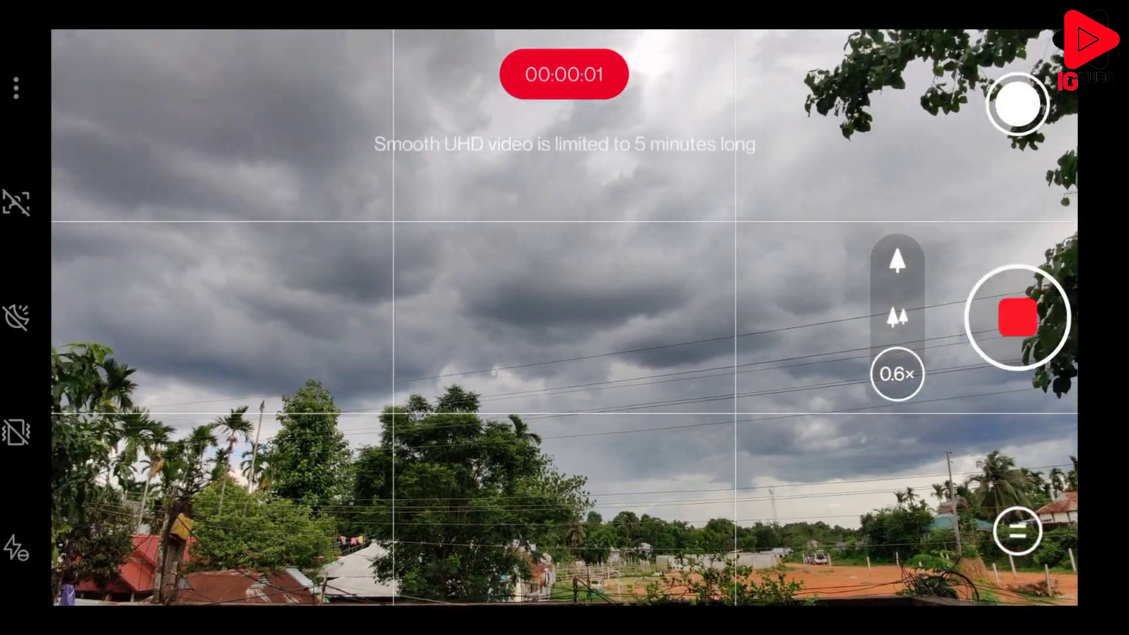